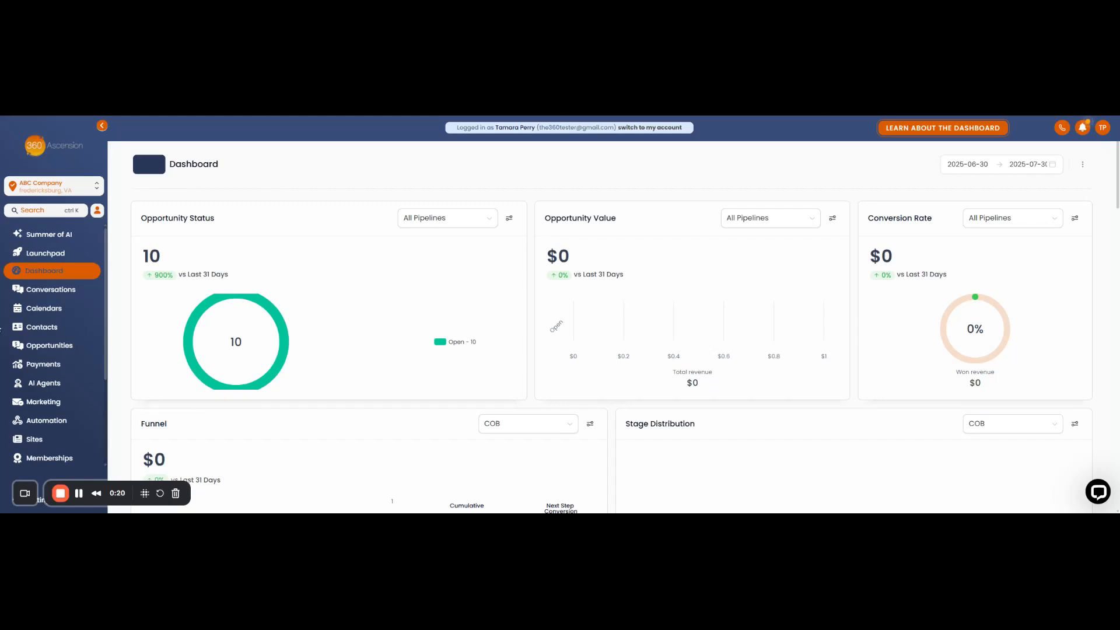
- Open the settings for all Documents & Contracts in the Payments area
click(56, 371)
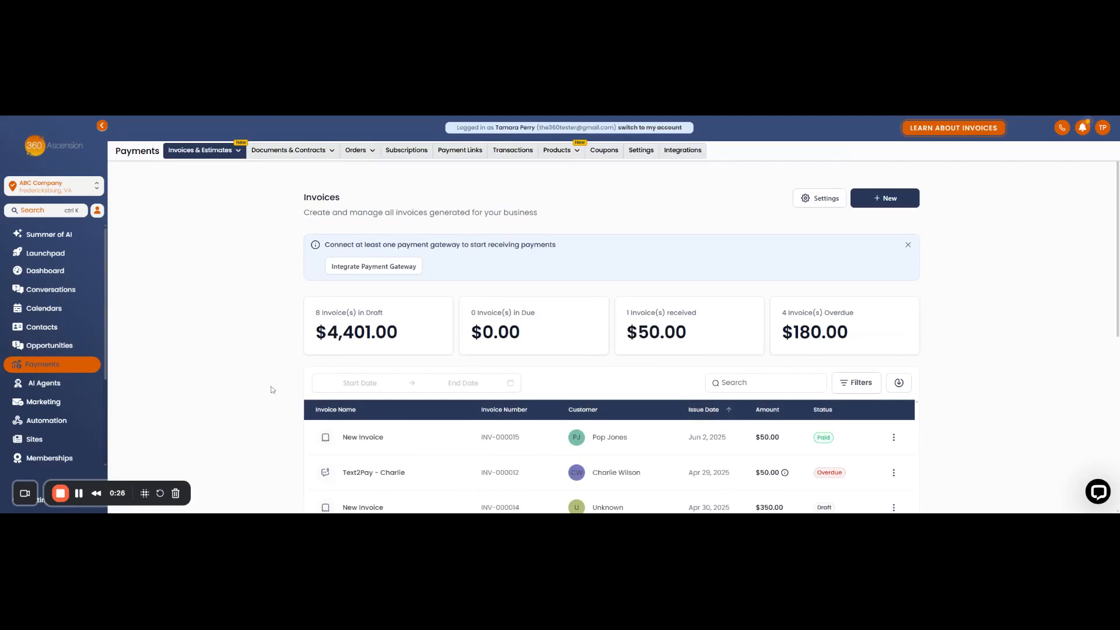
mouse_move(303, 153)
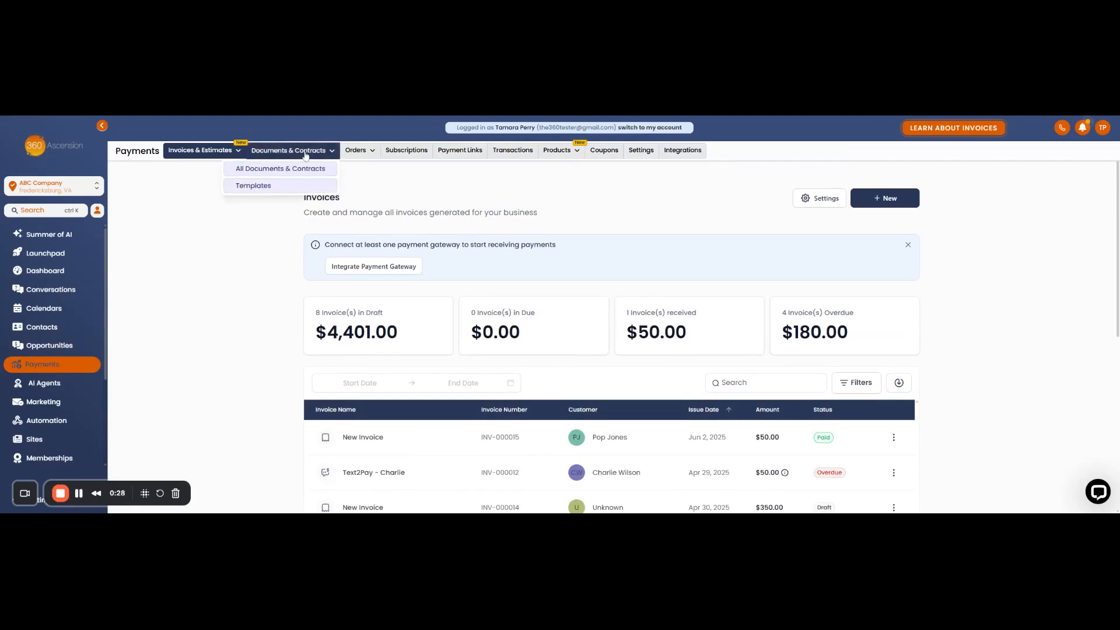
click(276, 173)
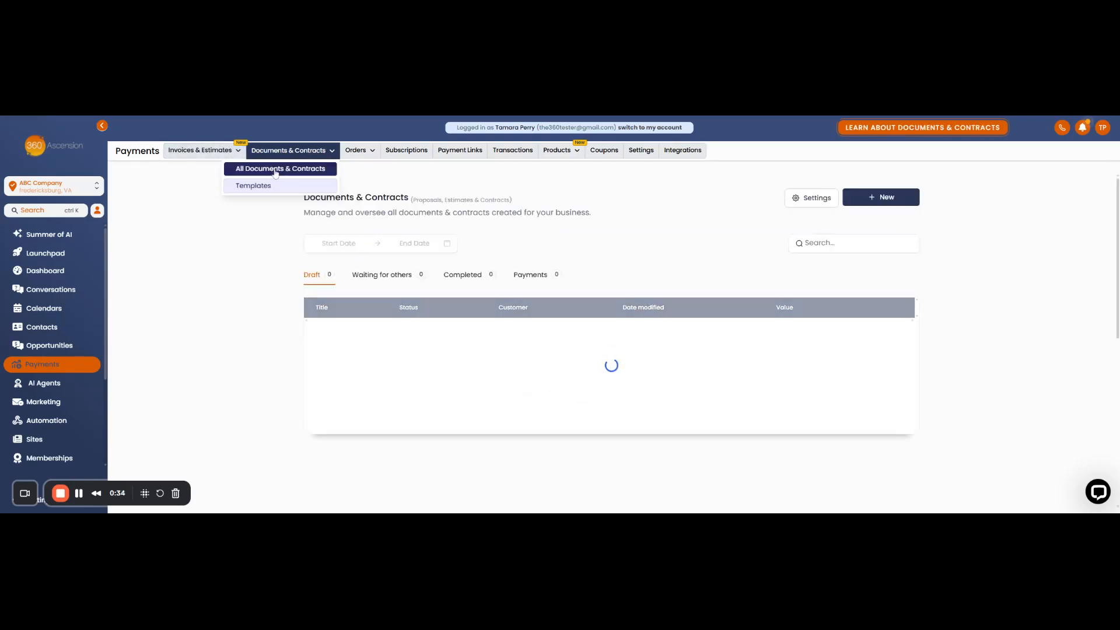
click(801, 201)
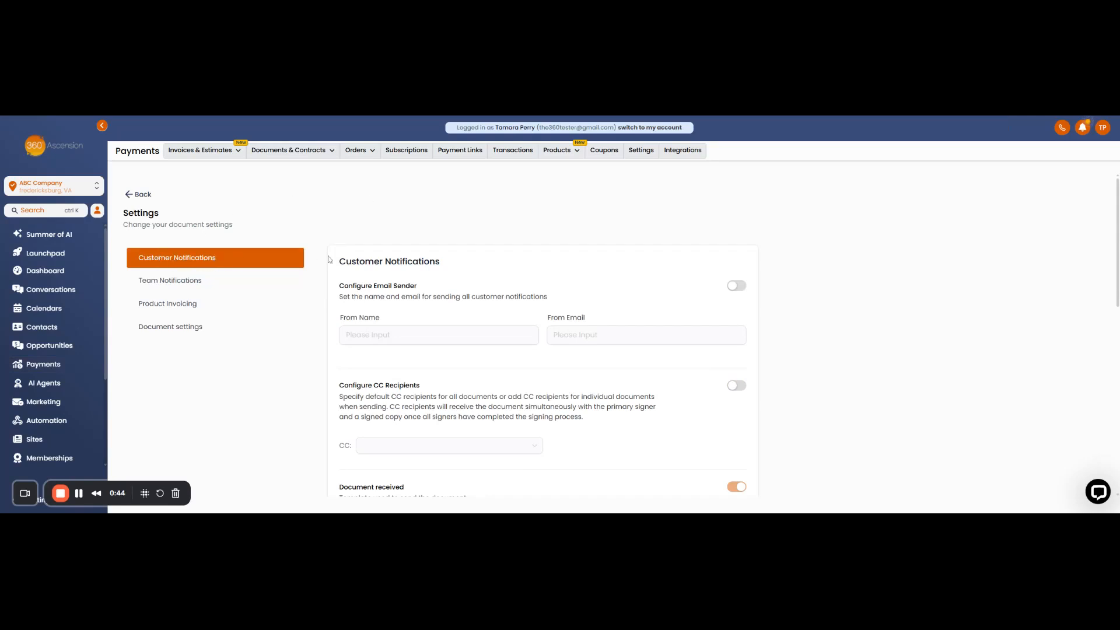
- Enable the Document Expiry Warning Email for customers and preview its Default email template
scroll(484, 288, down, 5)
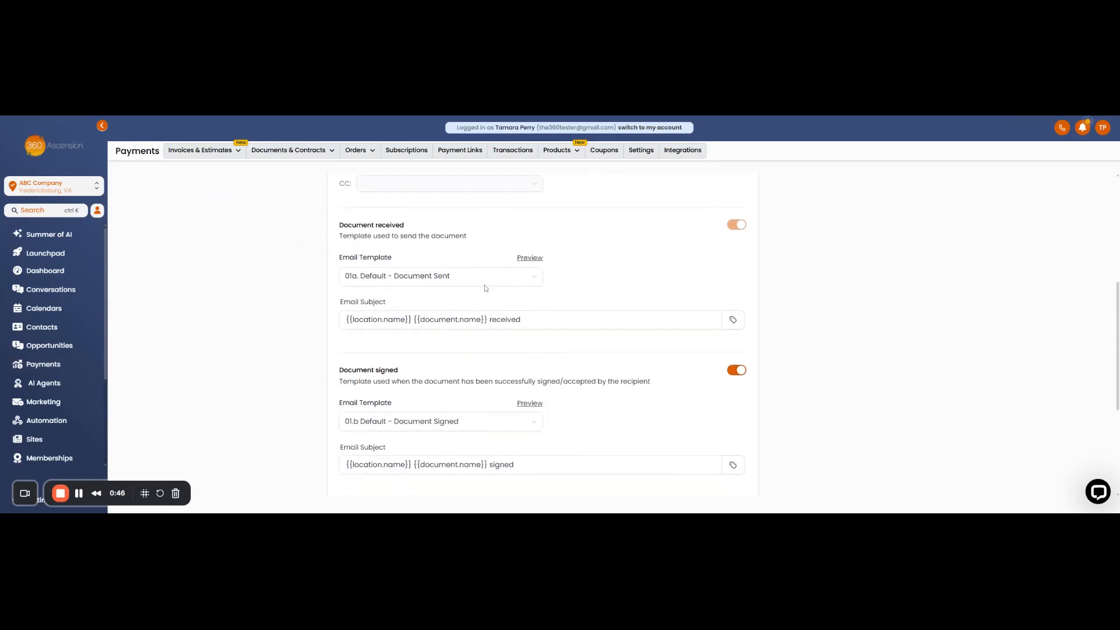
scroll(485, 288, down, 3)
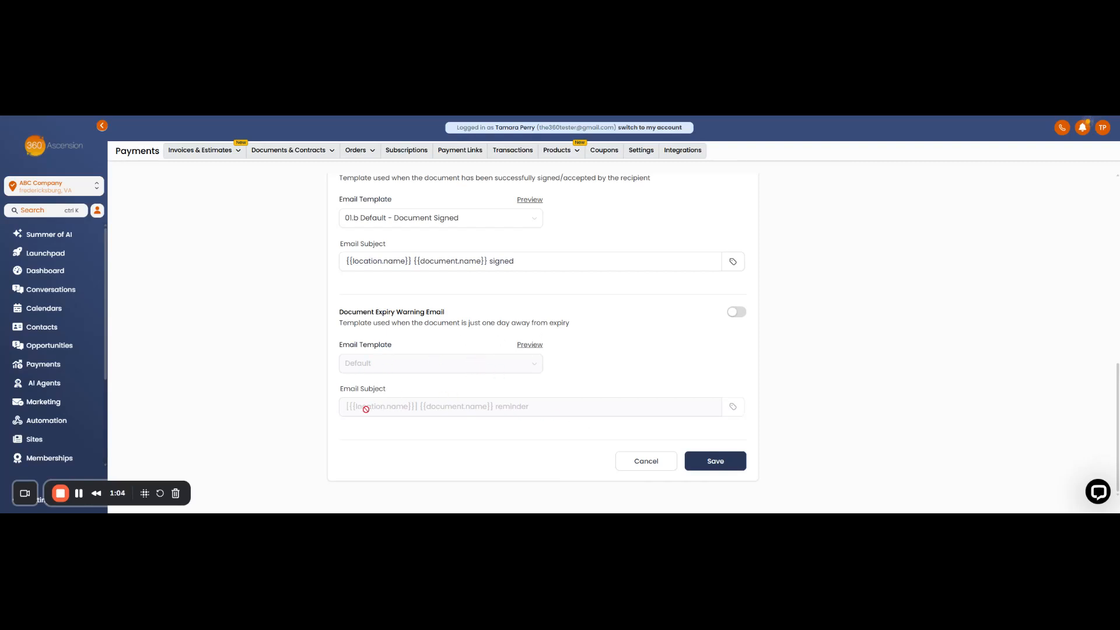
click(737, 315)
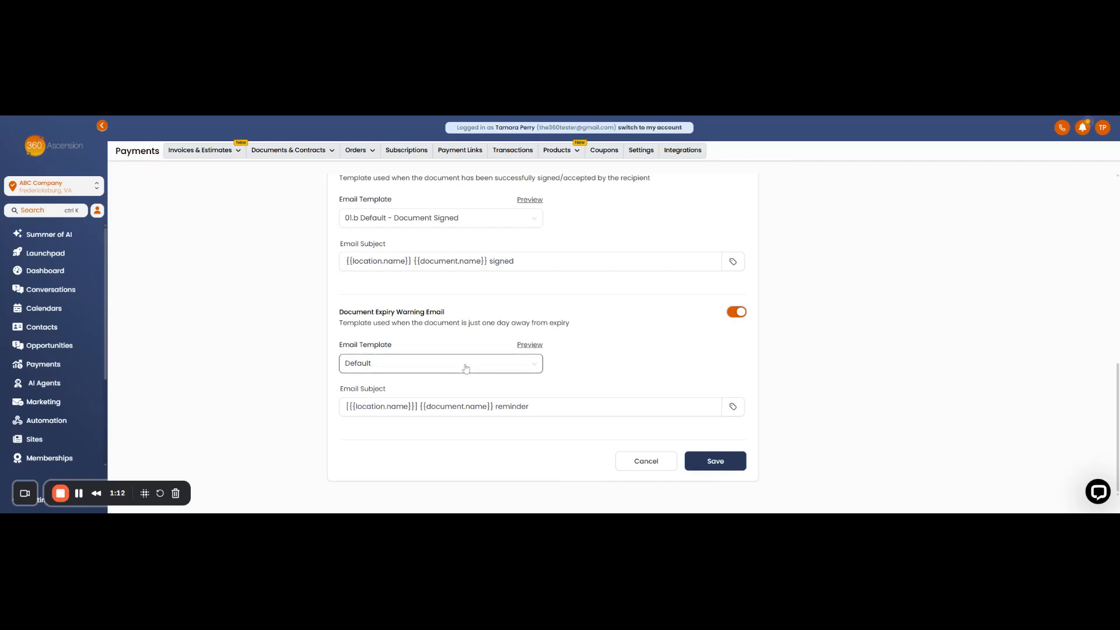
click(530, 345)
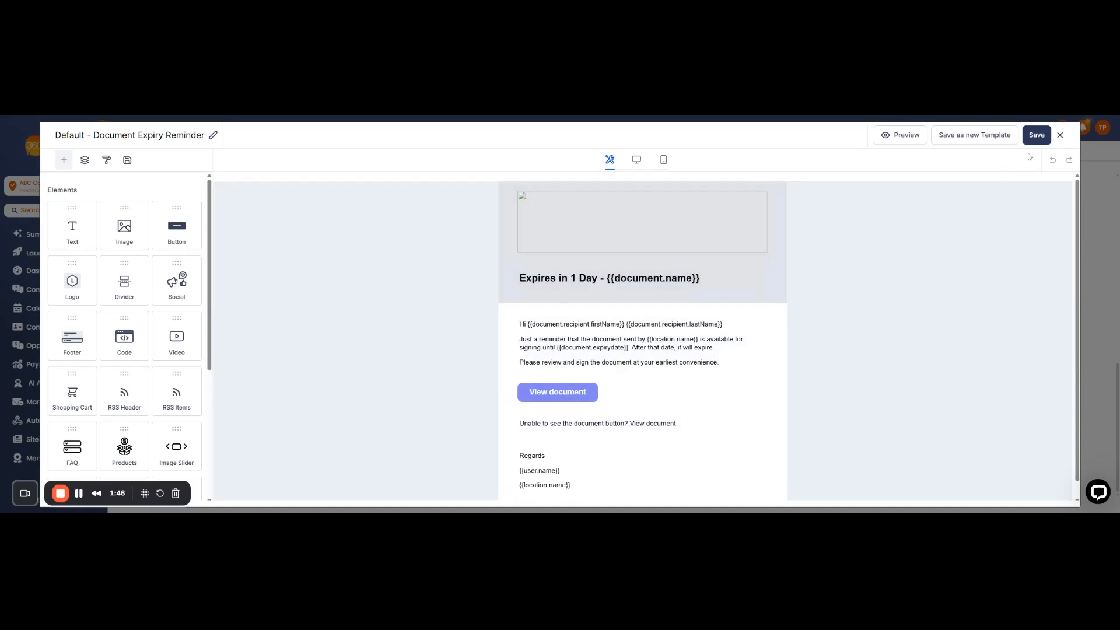
click(1060, 135)
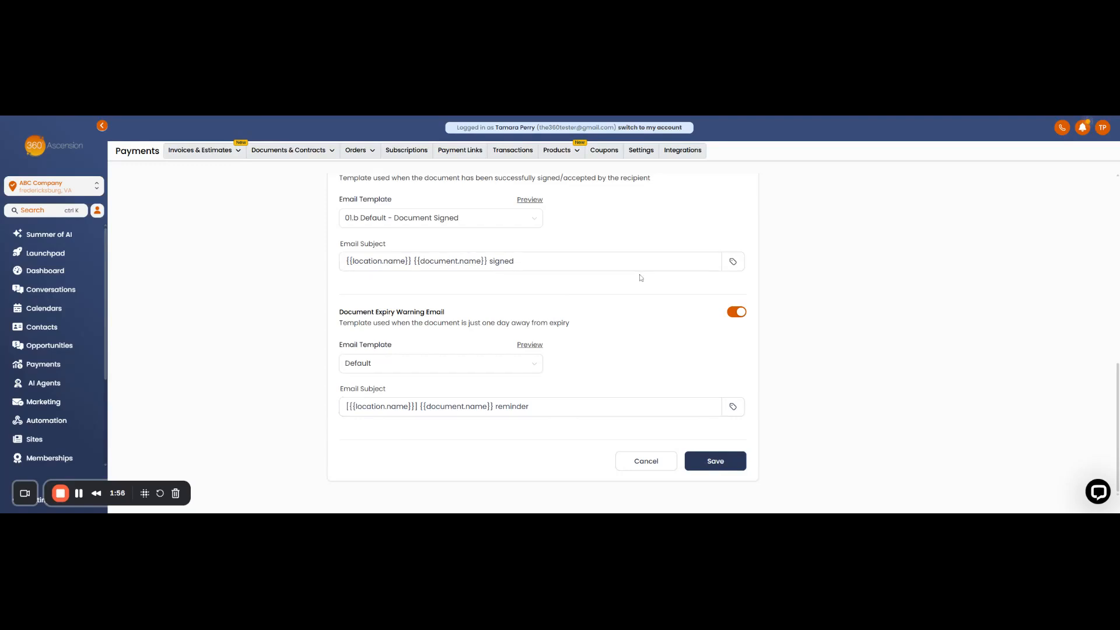
- Open the Expiration Settings within the document settings
scroll(641, 277, up, 5)
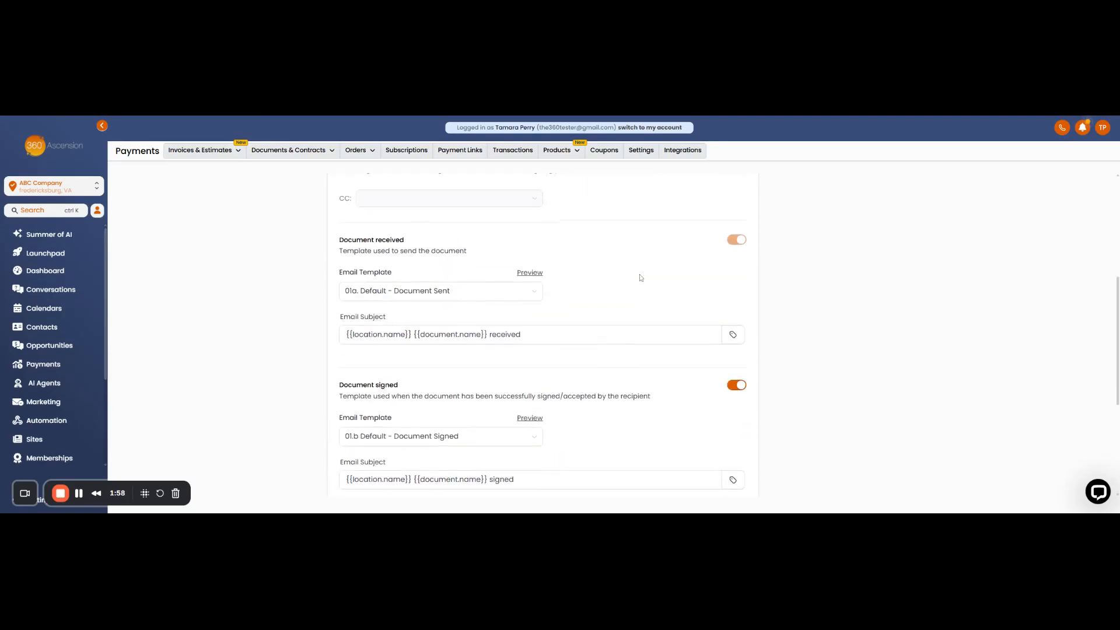
scroll(640, 278, up, 4)
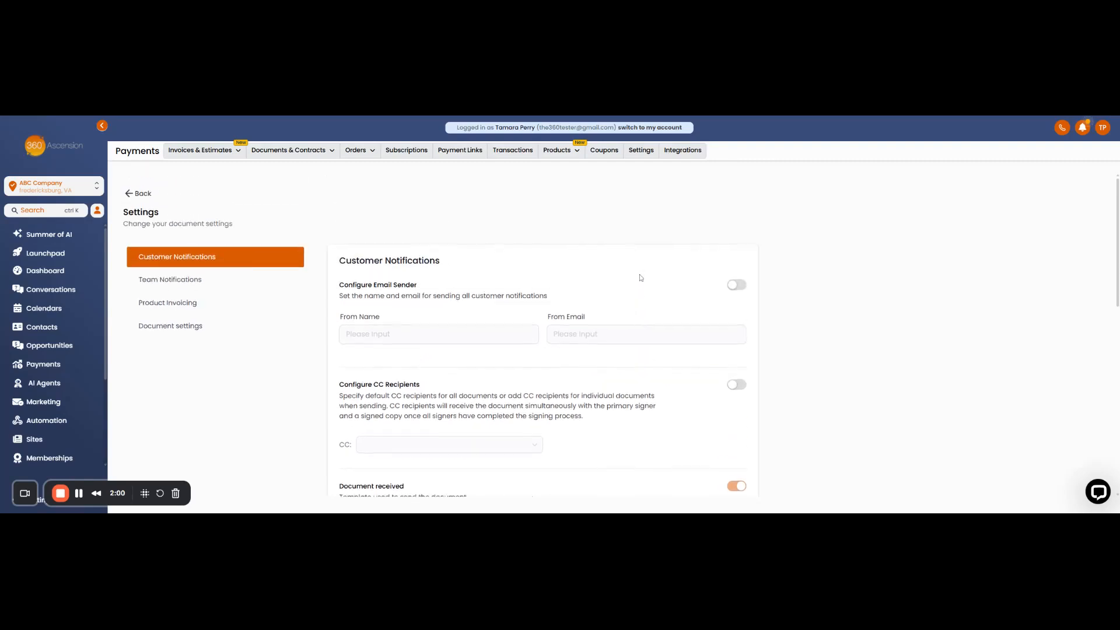
click(169, 331)
scroll(327, 355, down, 2)
scroll(313, 307, down, 2)
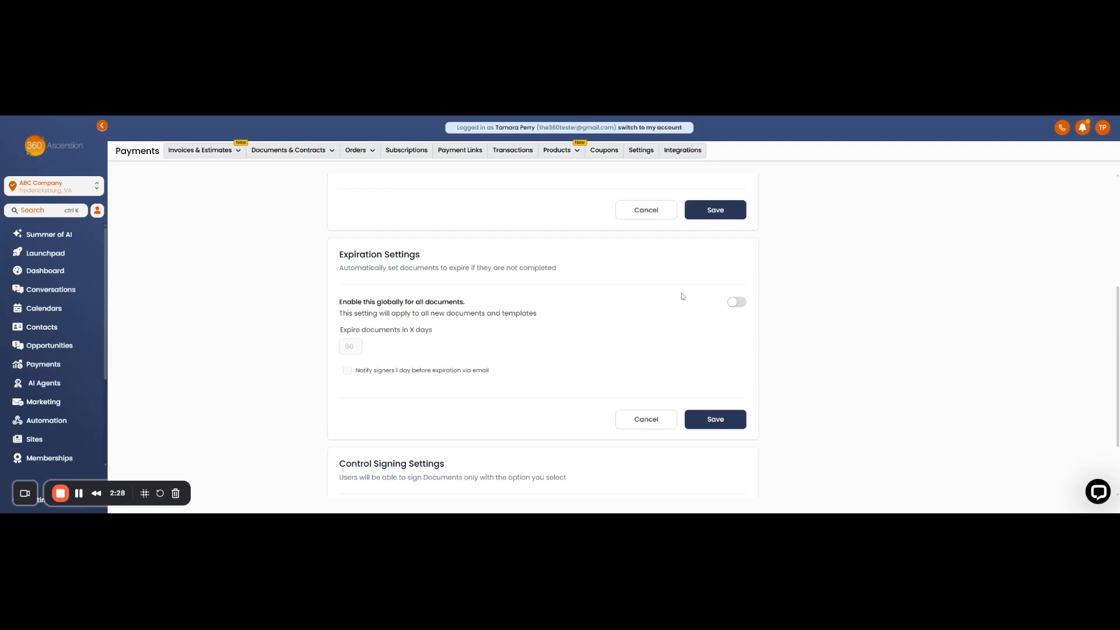
- Try out global document expiration with 100 days and another value, clear the number of days and disable the setting
click(738, 302)
click(356, 347)
double_click(350, 347)
text(100)
key(BackSpace)
key(BackSpace)
text(55)
drag(355, 348, 329, 350)
key(BackSpace)
click(512, 341)
click(738, 302)
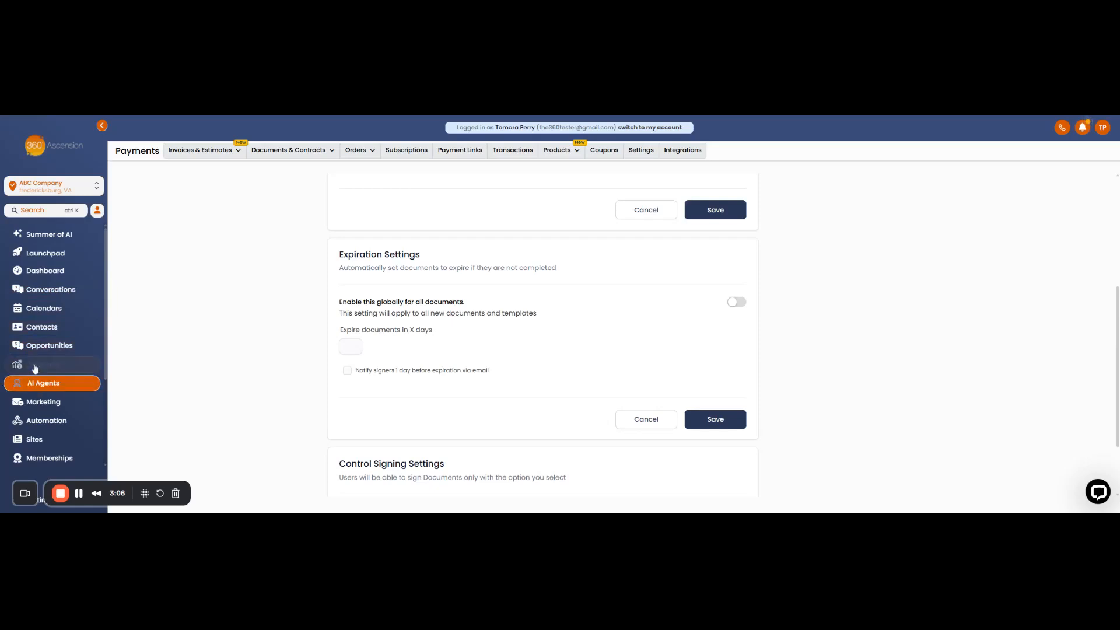
- Create a document from the ABC Company Client Agreement template in the Documents & Contracts templates
mouse_move(288, 150)
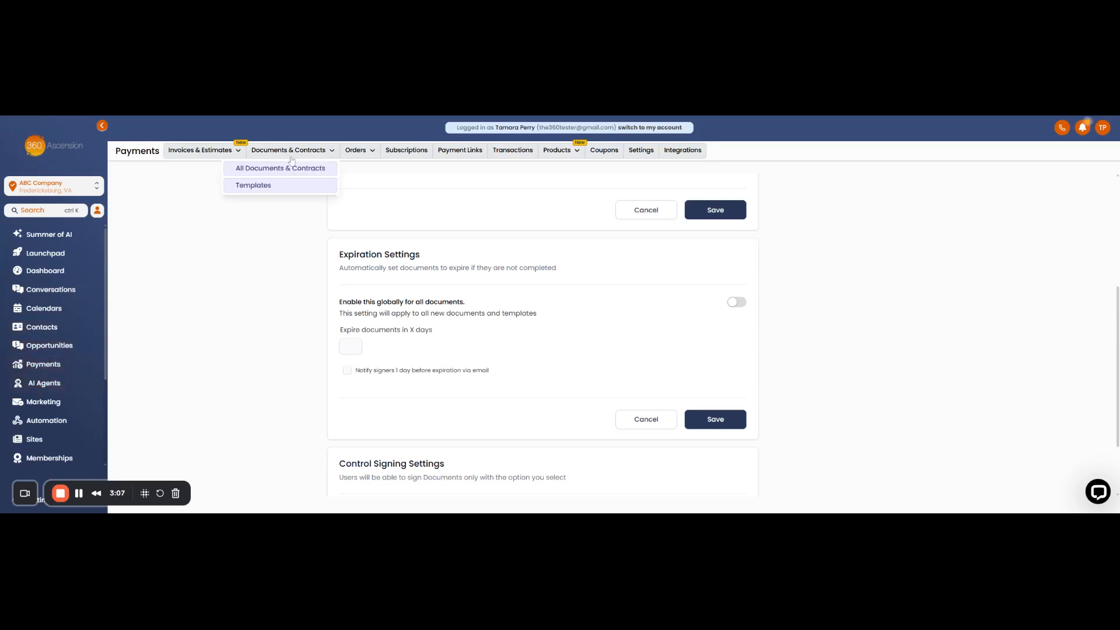
click(259, 188)
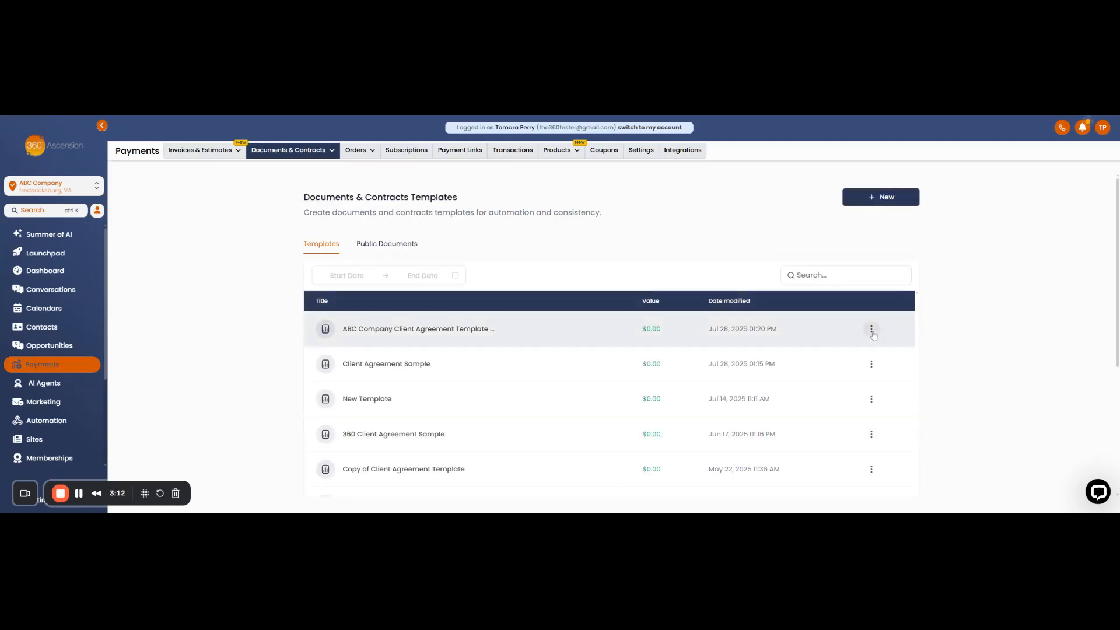
click(871, 329)
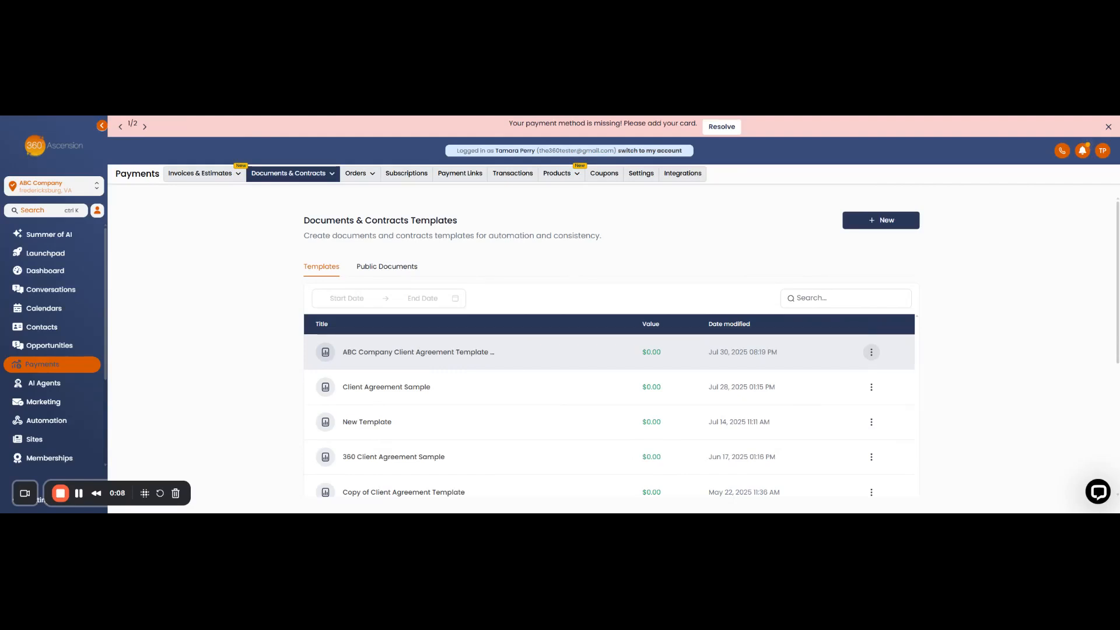
click(871, 352)
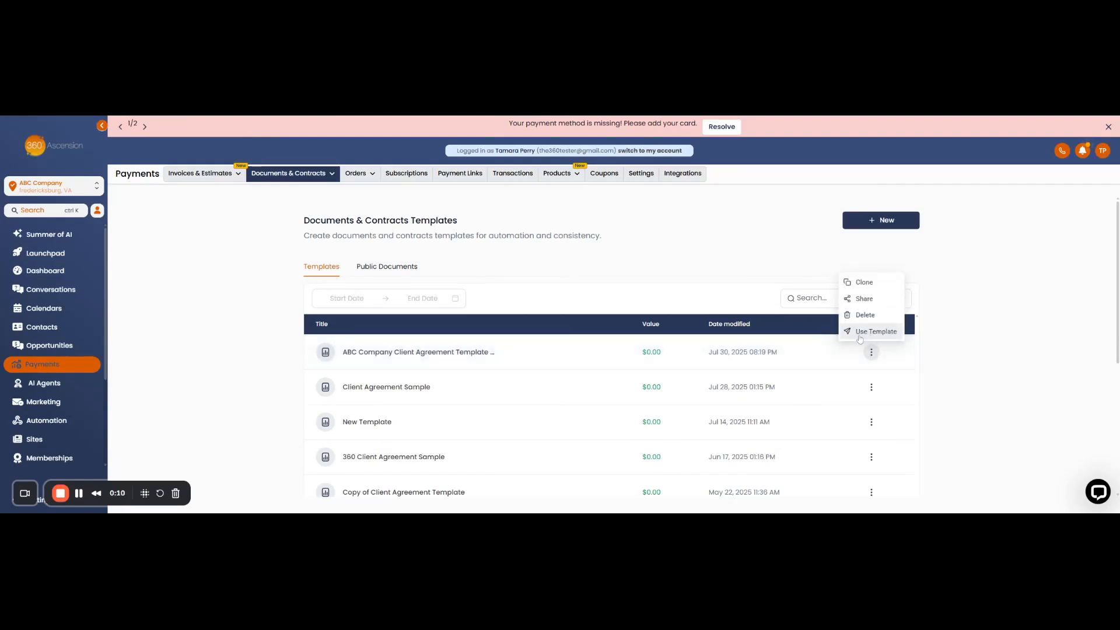
click(861, 332)
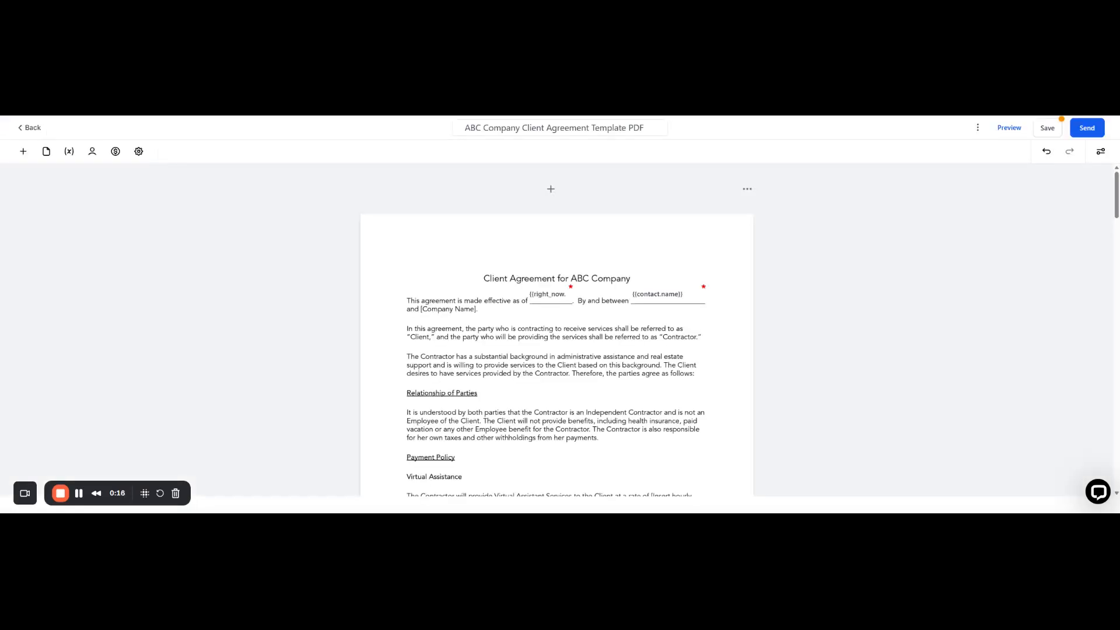
- Show the document's recipients, add an expiry to this document and set it to expire 15 days after sending
click(93, 152)
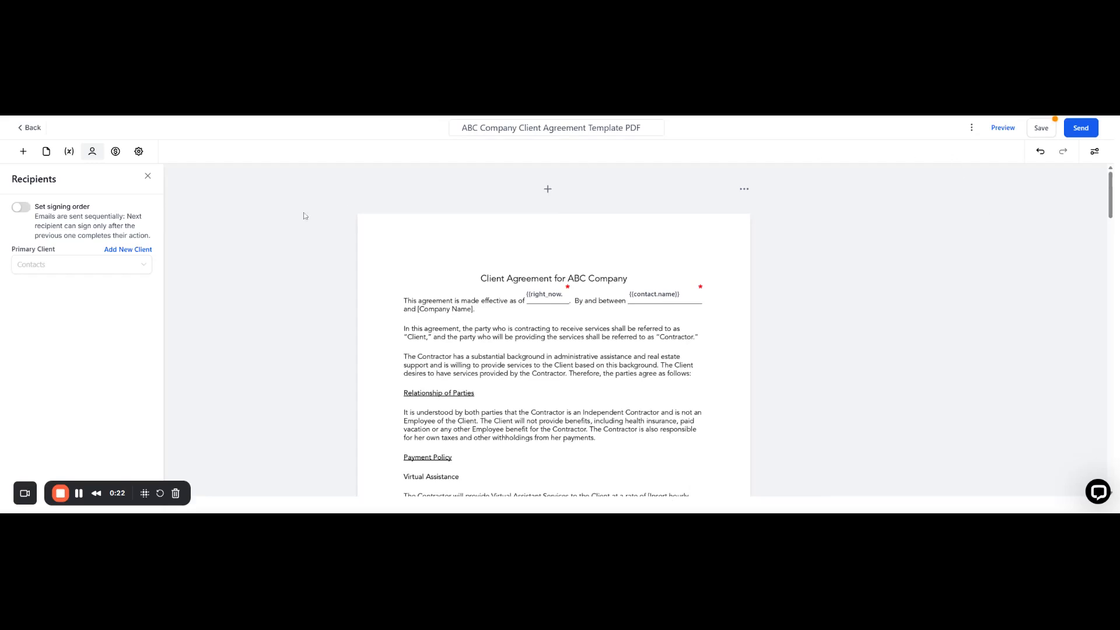
click(971, 130)
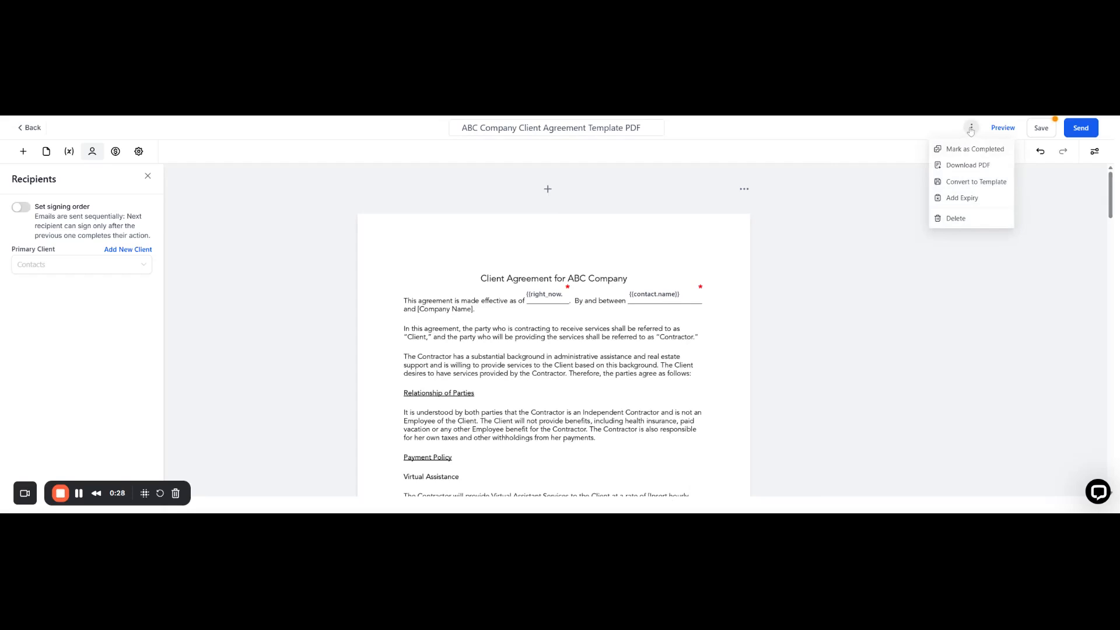
click(957, 202)
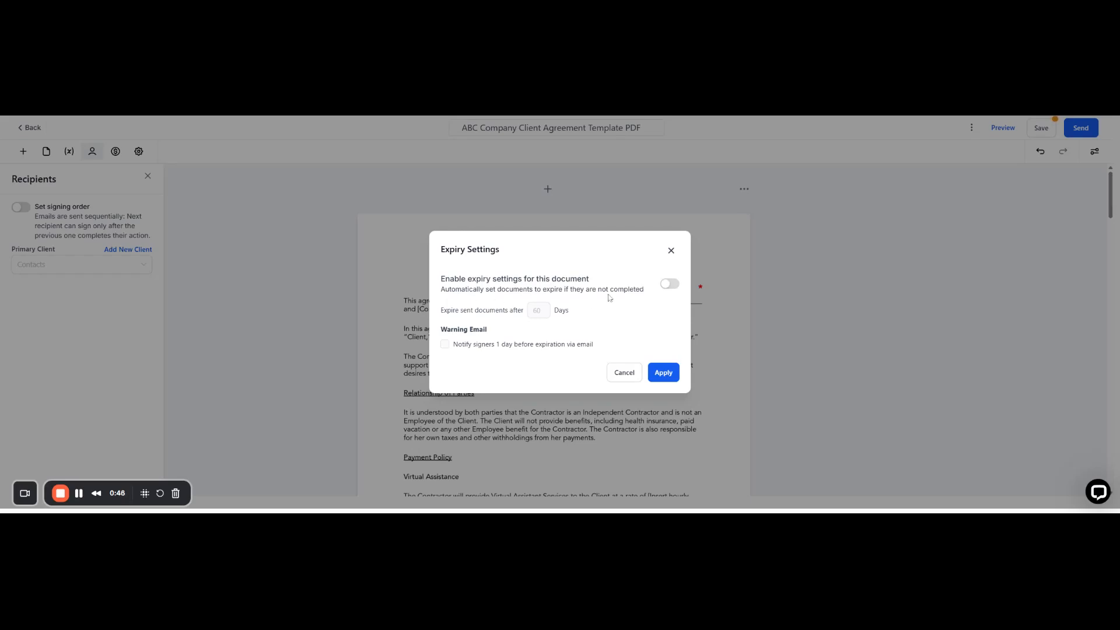
click(670, 285)
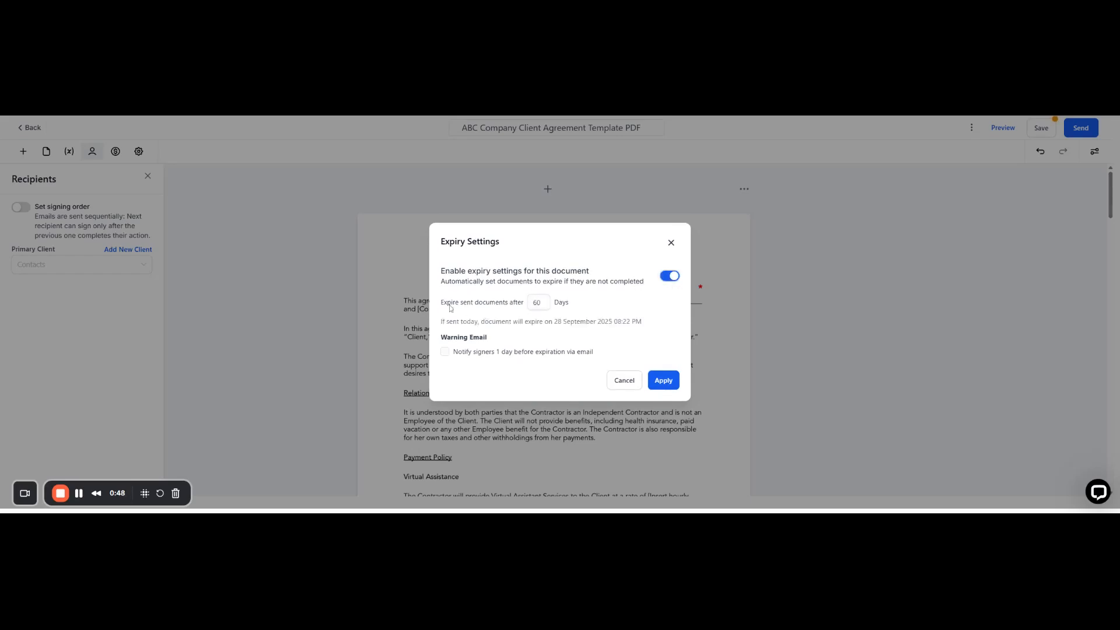
double_click(537, 302)
text(15)
click(594, 297)
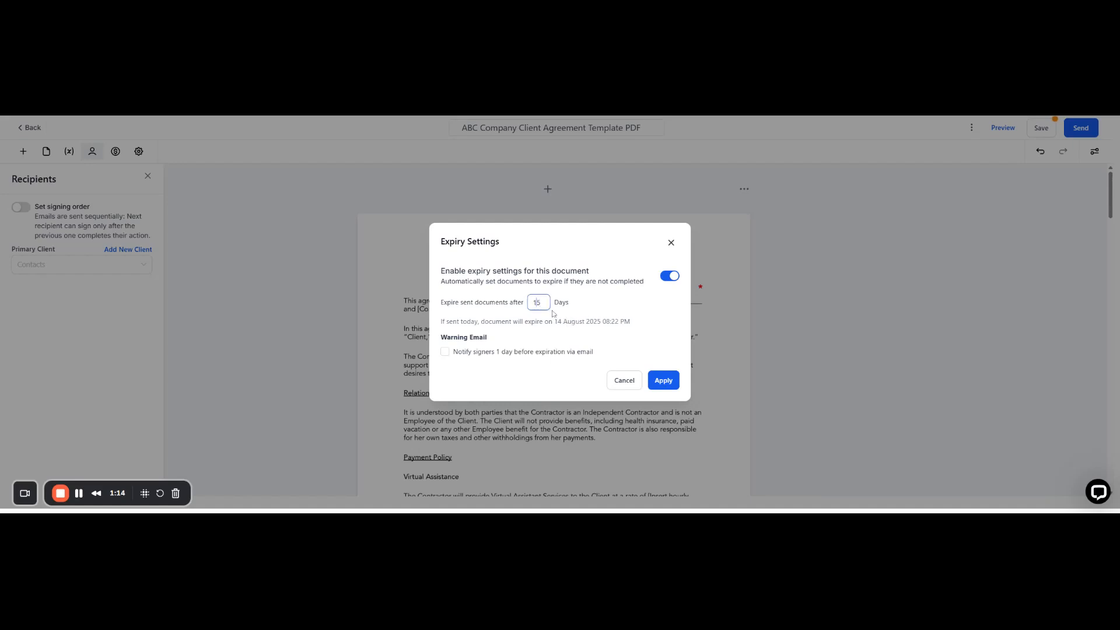